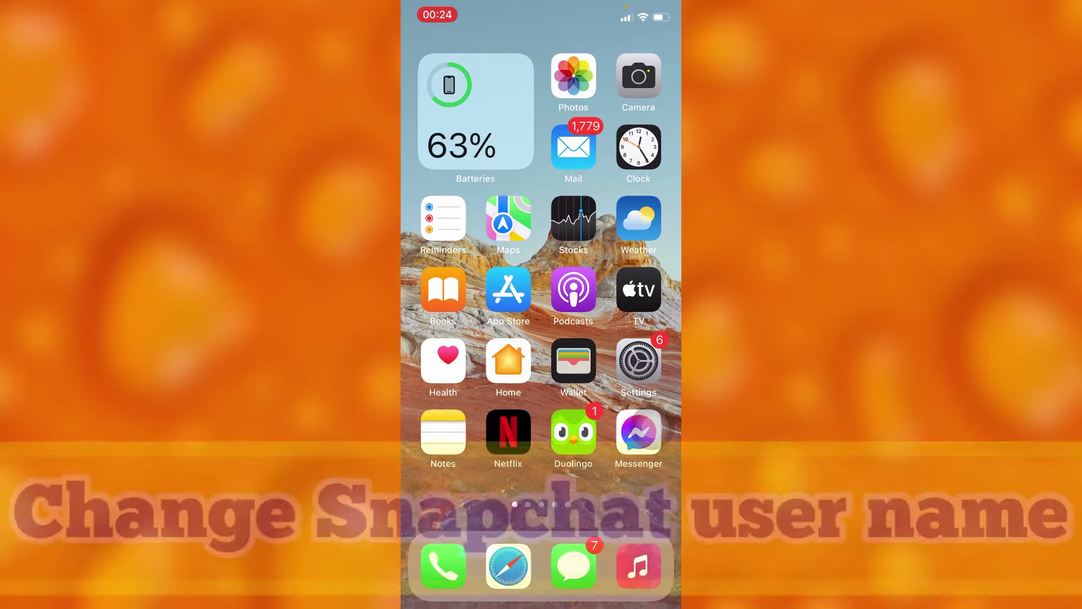
- Swipe to the next home screen page and launch Snapchat
left_click_drag(609, 296, 423, 296)
left_click(468, 317)
- Go from the camera view to Chats, then open your own profile page
left_click(428, 116)
left_click(484, 567)
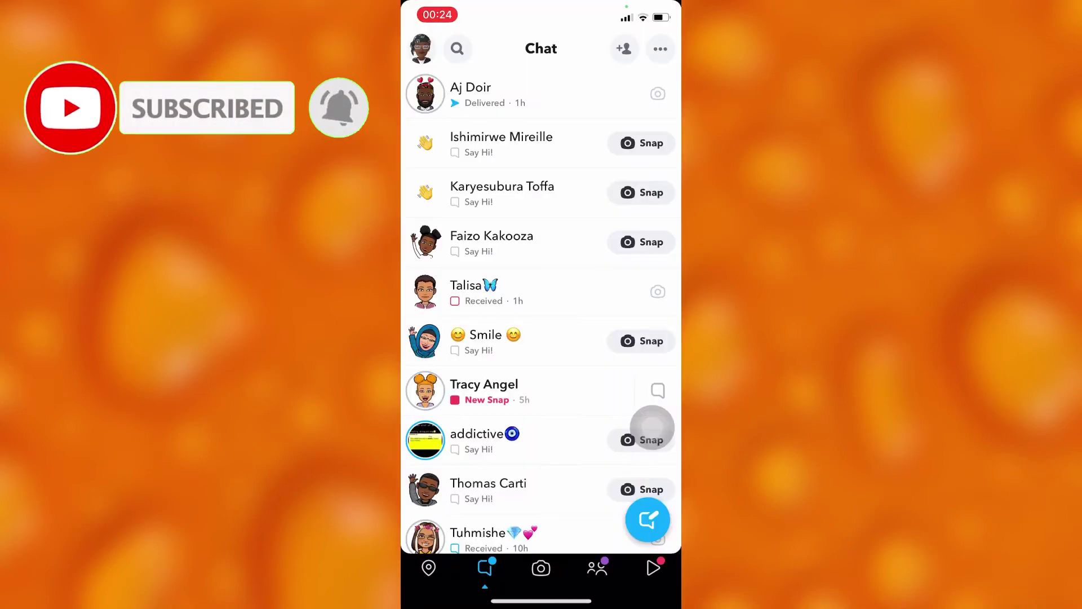
left_click(421, 48)
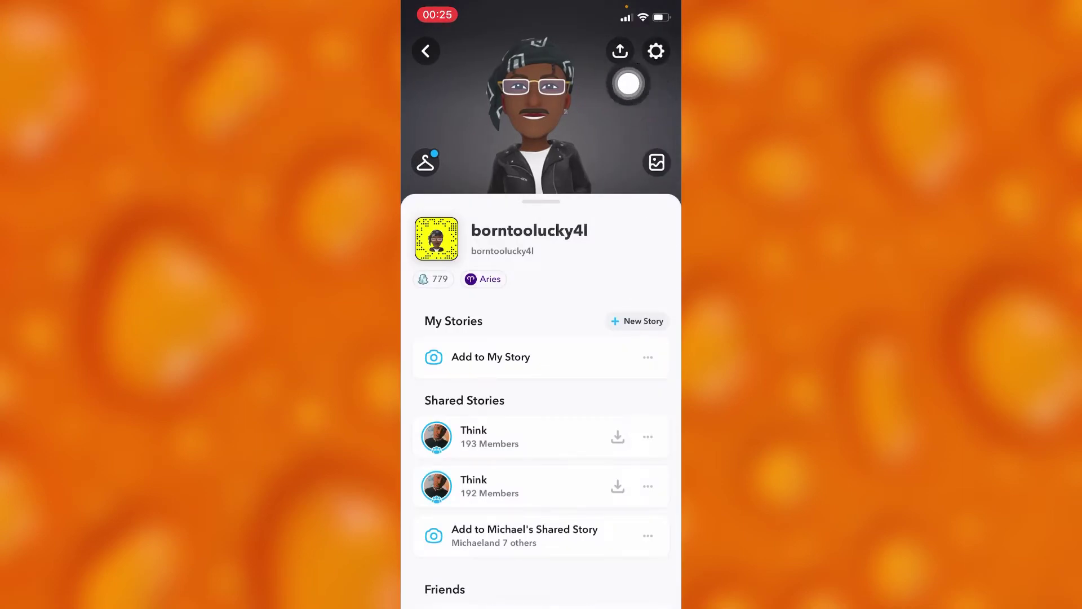
- Open Settings from the gear icon on your profile page
left_click(656, 51)
scroll(542, 339, "down", 1)
scroll(541, 338, "up", 3)
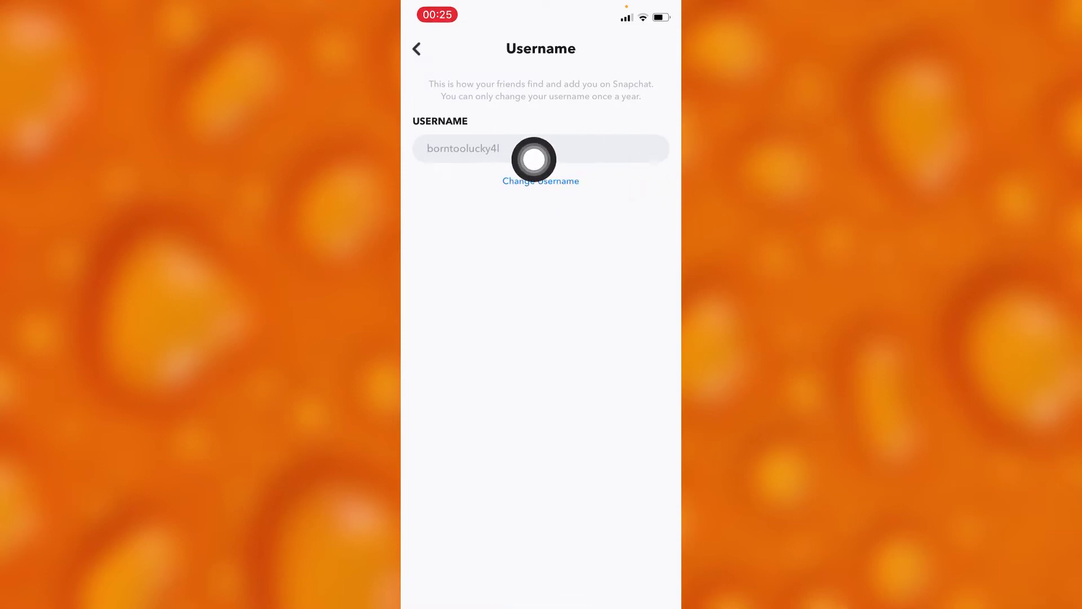
- Choose Change Username to show the once-a-year change warning
left_click(511, 175)
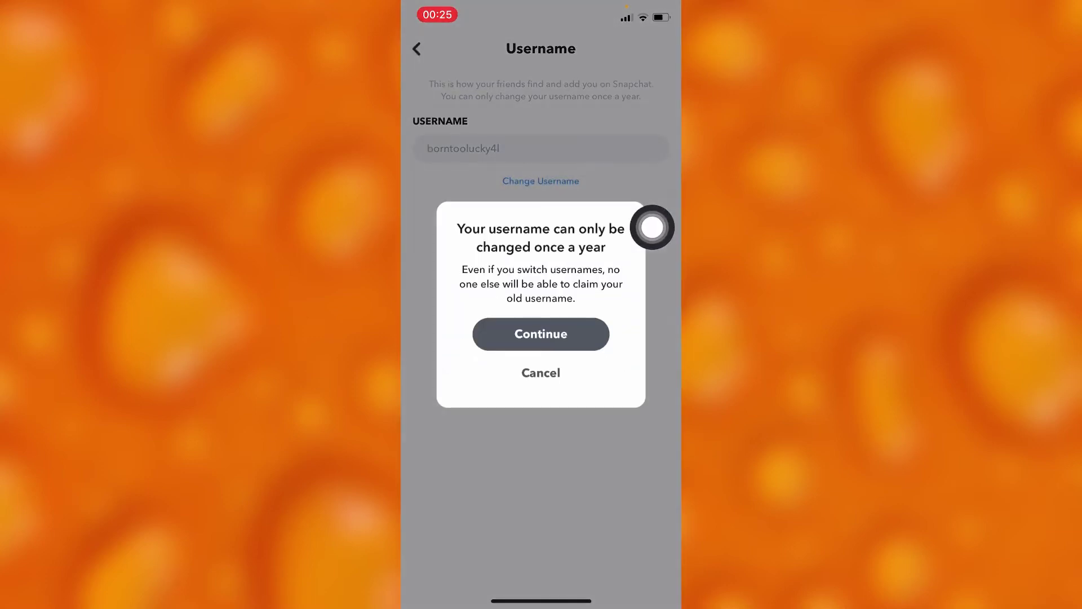